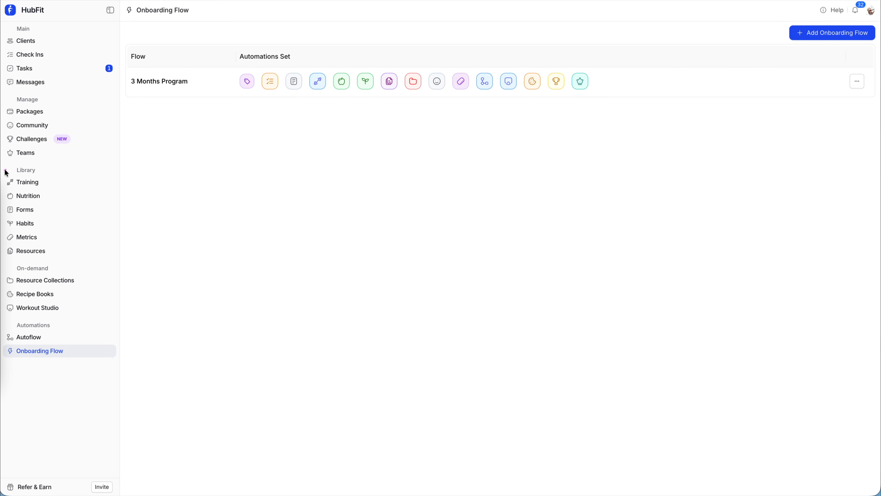
Start a new onboarding flow, then discard the form without saving
left_click_drag(3, 165, 99, 260)
left_click_drag(5, 263, 66, 314)
left_click_drag(1, 101, 97, 156)
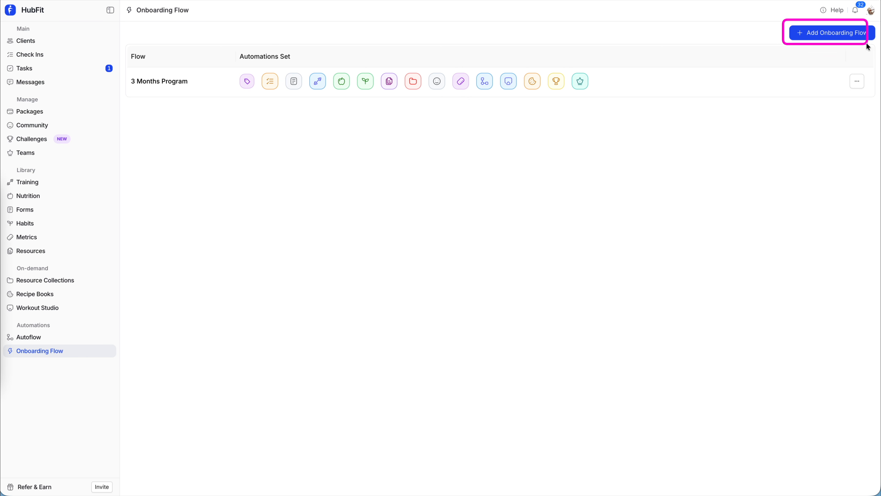
left_click(838, 33)
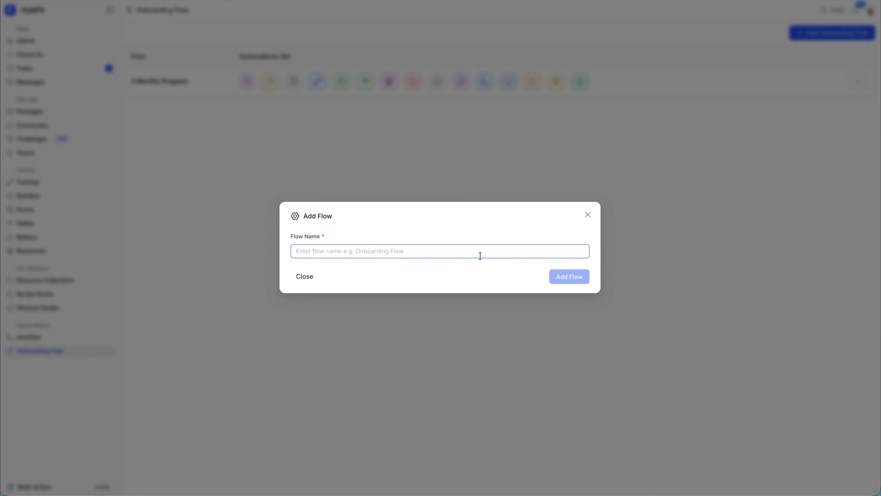
left_click(587, 215)
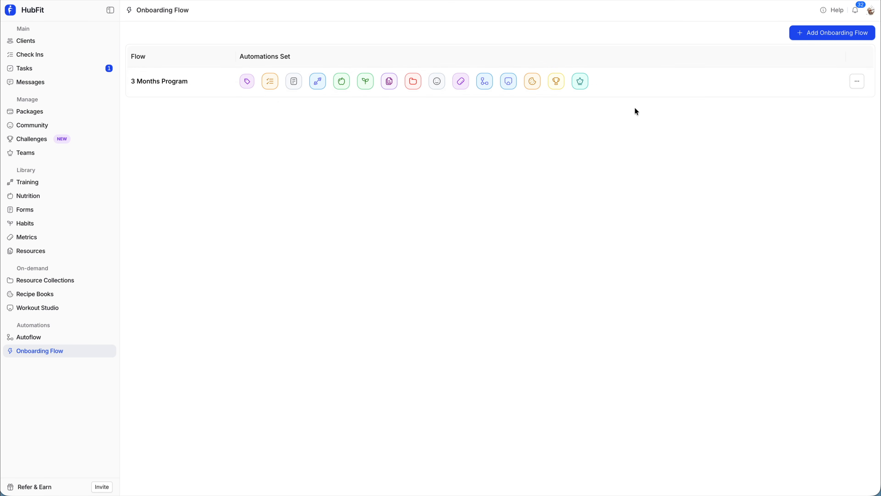
Review the 3 Months Program flow settings and close them without changes
left_click(626, 87)
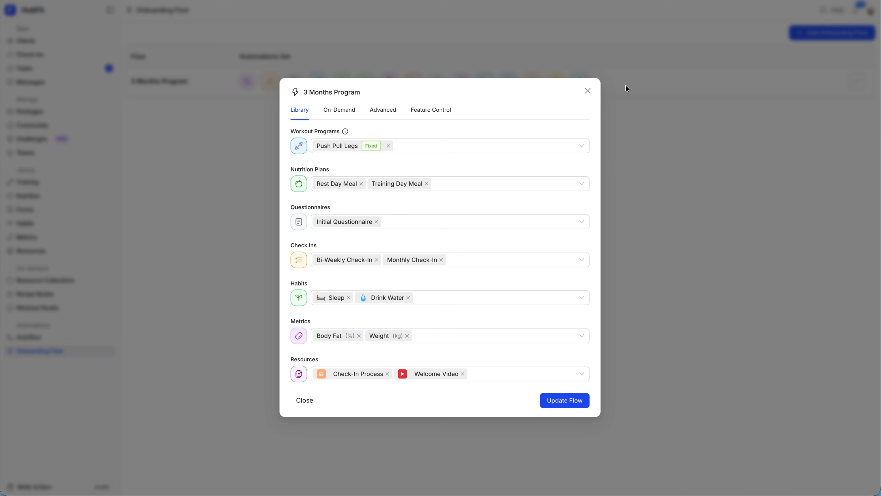
left_click_drag(281, 101, 458, 118)
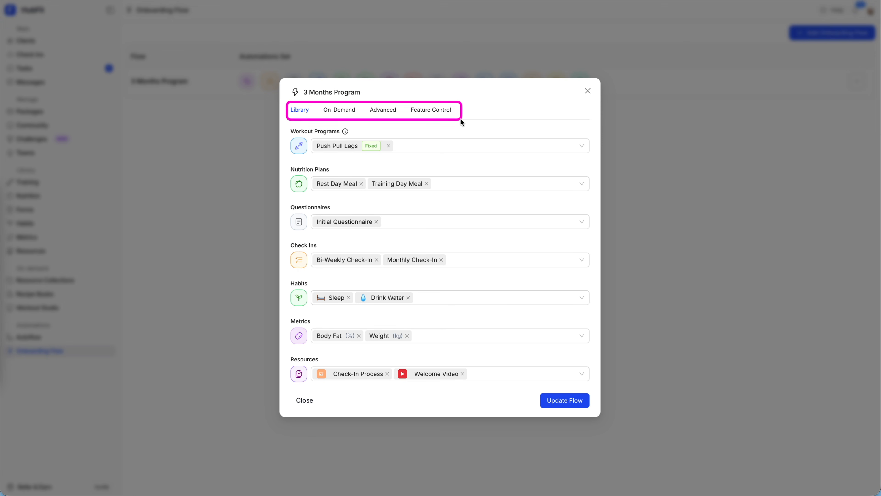
mouse_move(300, 114)
left_mouse_down()
mouse_move(314, 121)
mouse_move(307, 139)
mouse_move(421, 215)
mouse_move(520, 398)
left_mouse_up()
left_click_drag(467, 390, 290, 354)
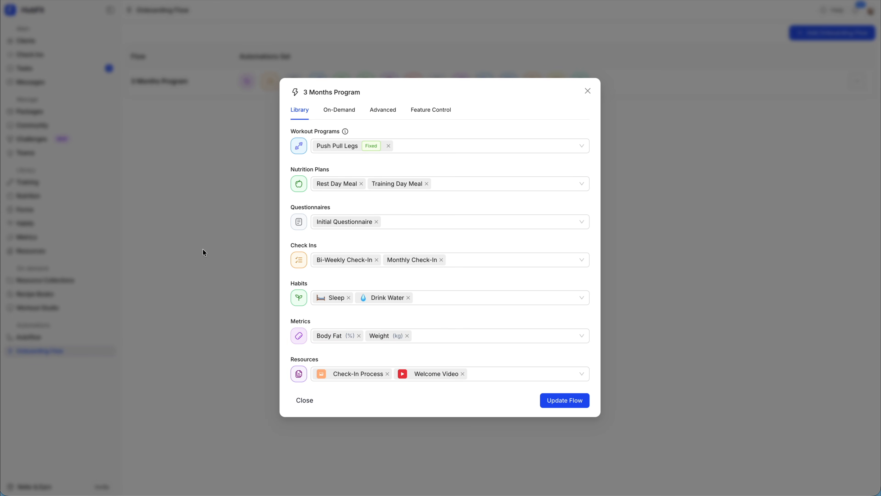
left_click(588, 91)
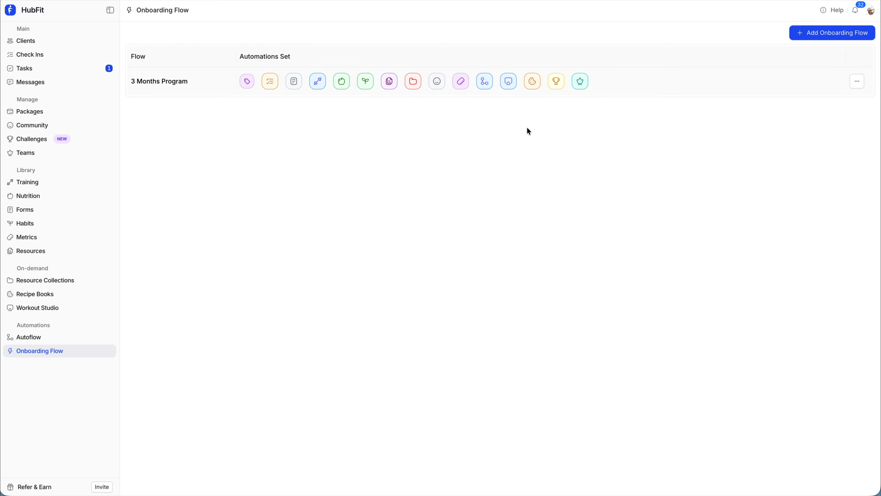
left_click_drag(3, 163, 91, 257)
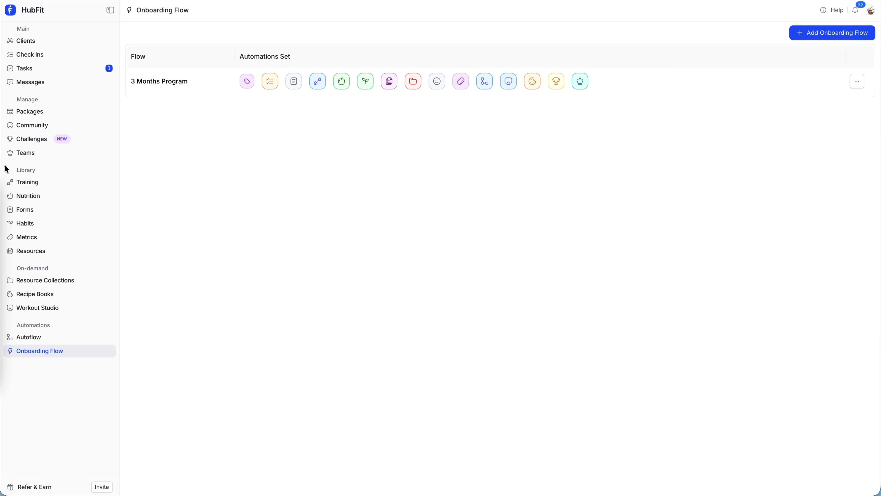
Add the Daily Steps habit to the 3 Months Program flow, joining Sleep and Drink Water
left_click(651, 87)
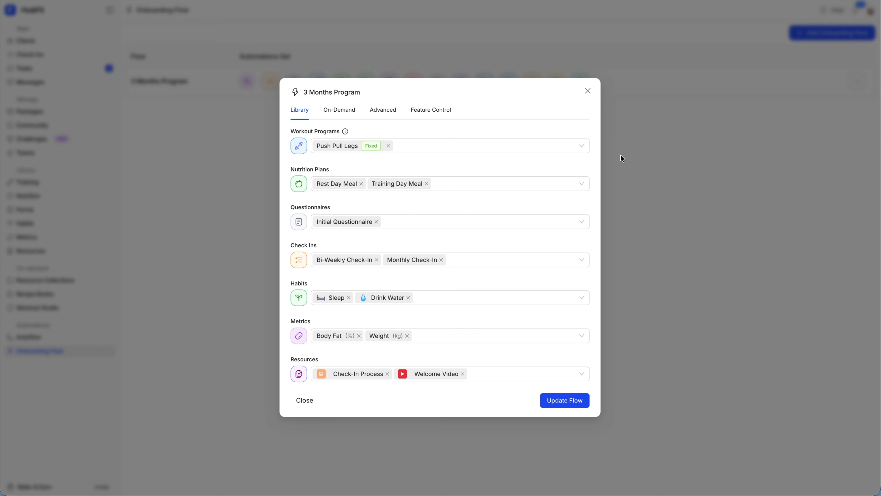
left_click(463, 301)
scroll(461, 404, "down", 1)
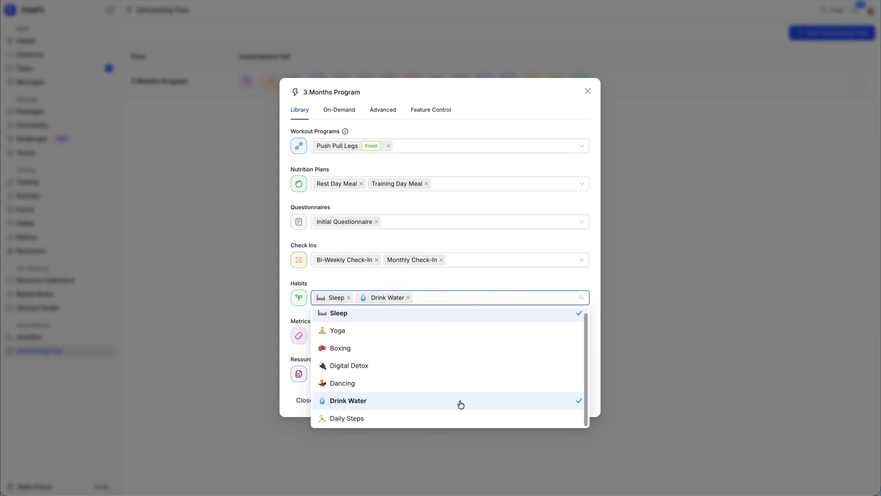
scroll(461, 405, "up", 1)
scroll(461, 404, "down", 1)
left_click(379, 421)
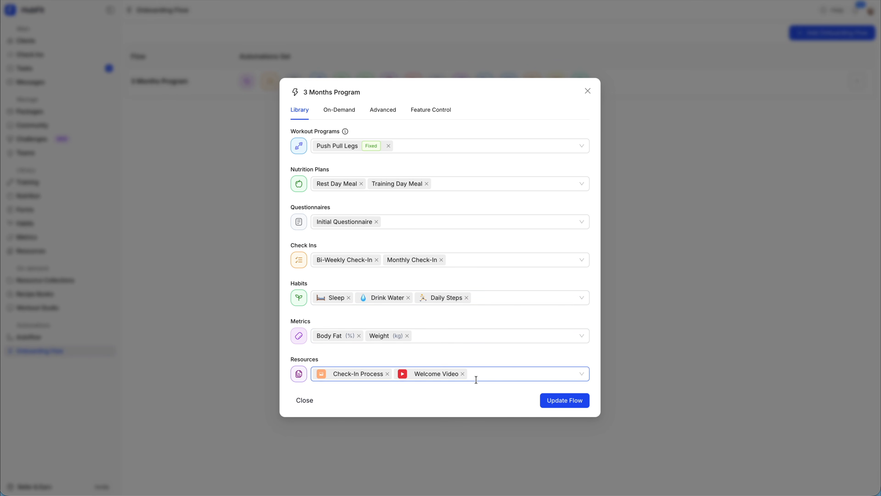
left_click_drag(311, 101, 363, 121)
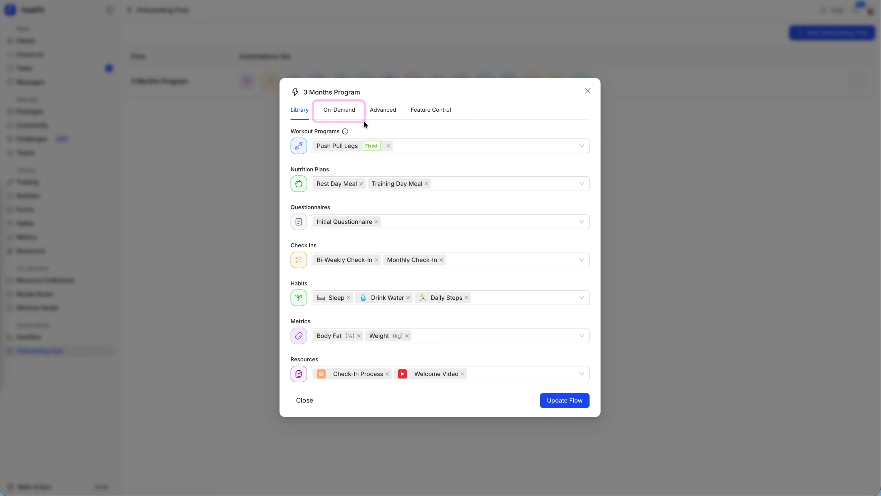
Review the On-Demand tab, then close the 3 Months Program settings without updating the flow
left_click(345, 115)
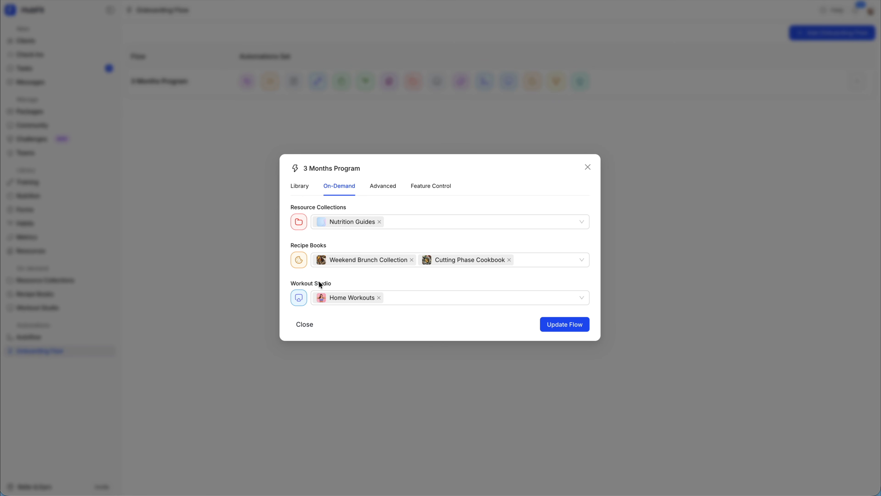
left_click(588, 167)
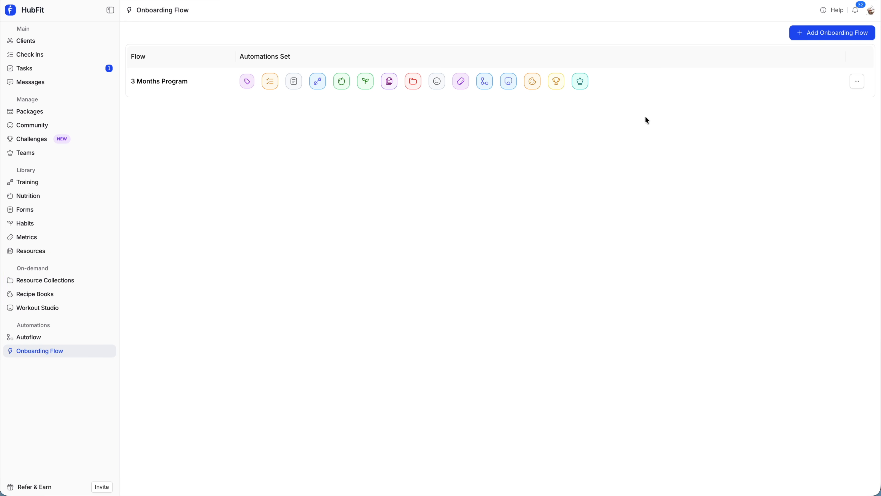
Open the 3 Months Program Advanced tab and view the client tag list, leaving tags unchanged
left_click(637, 82)
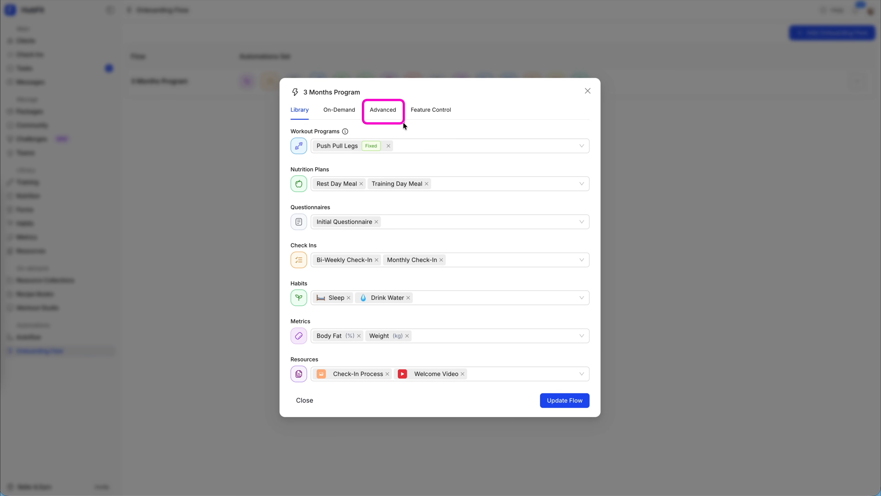
left_click(380, 111)
left_click(383, 182)
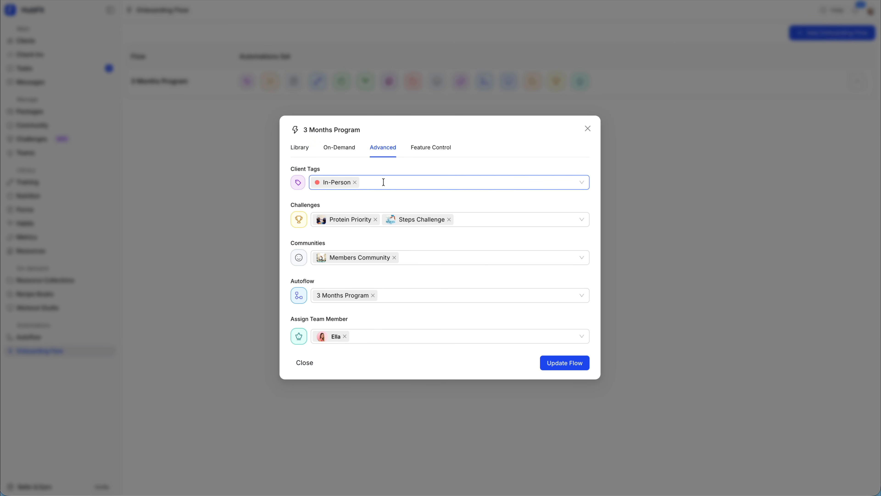
left_click(383, 182)
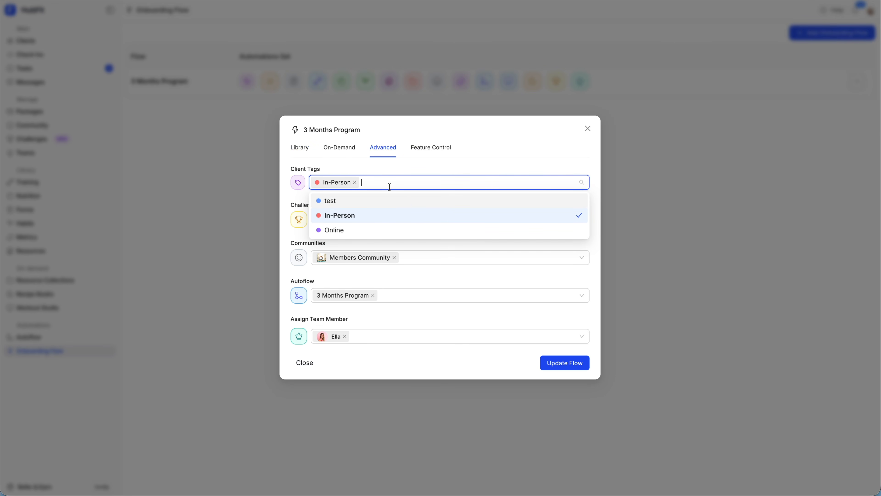
left_click(389, 186)
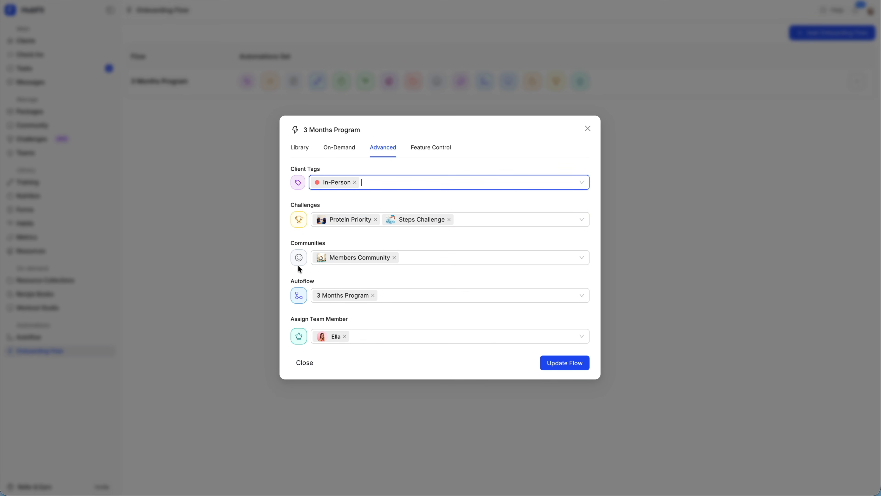
left_click(369, 318)
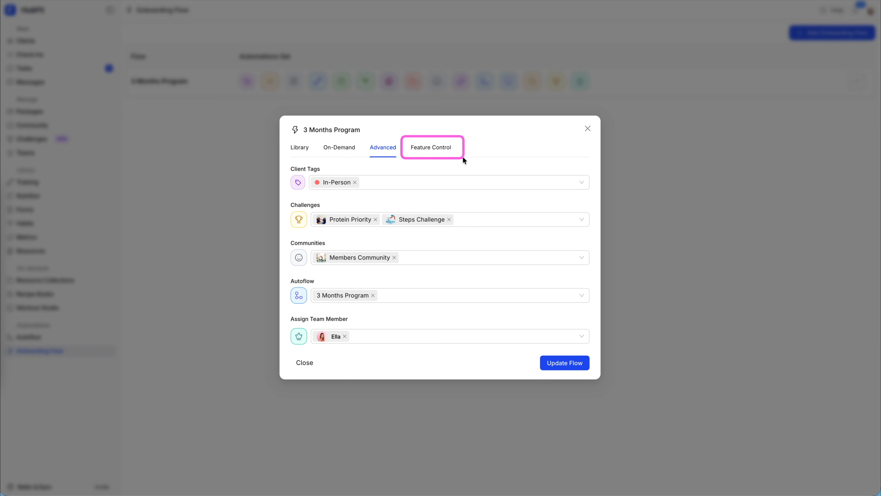
Review Feature Control, with Nutrition Plans and Nutrition Tracker off, and save via Update Flow
left_click(438, 149)
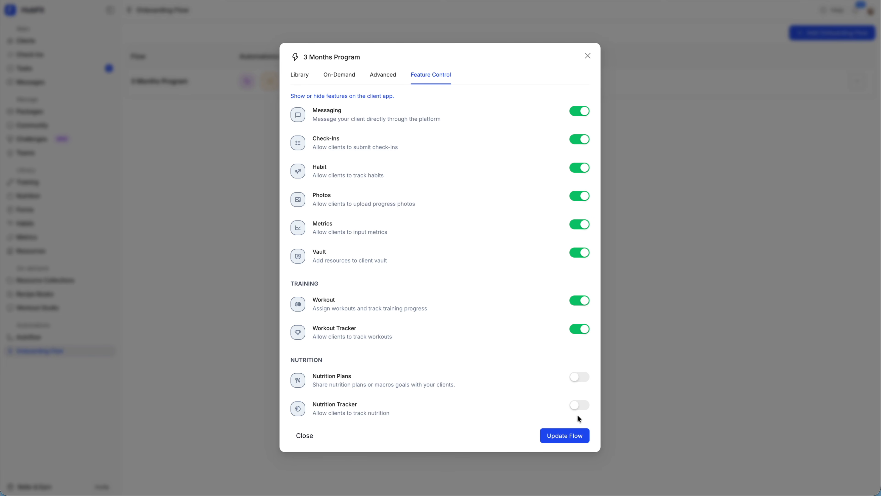
left_click(572, 436)
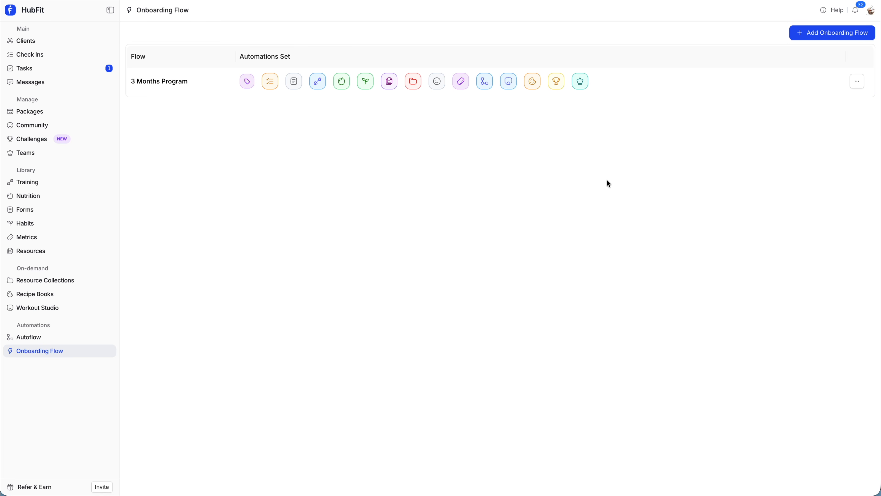
From Clients, add a client with their full name and e-mail on the 3 Months Program flow
left_click(24, 41)
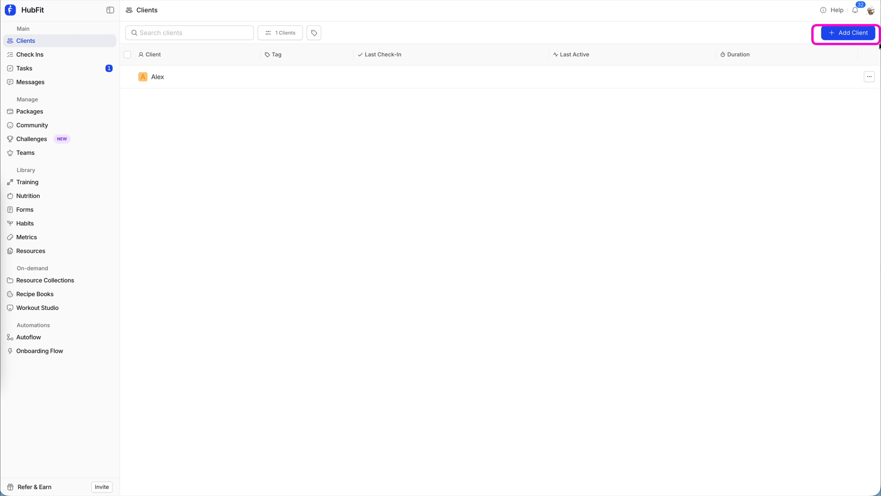
left_click(846, 39)
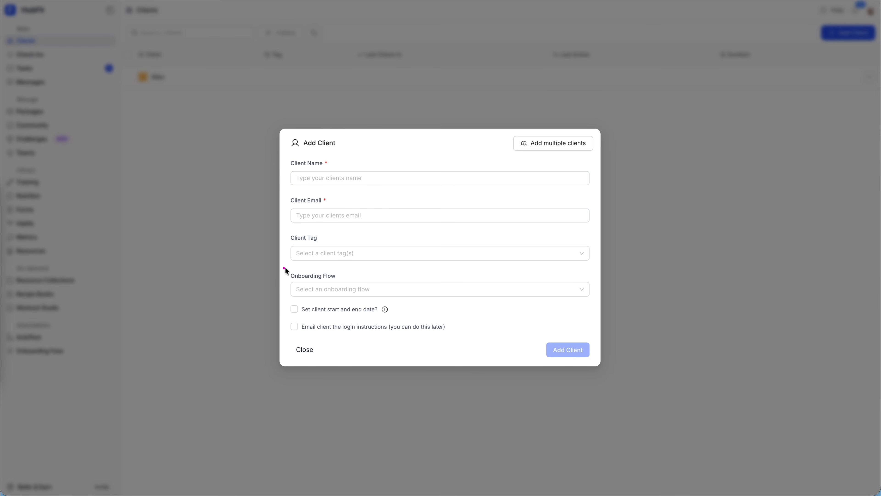
left_click(333, 176)
type("Ryan")
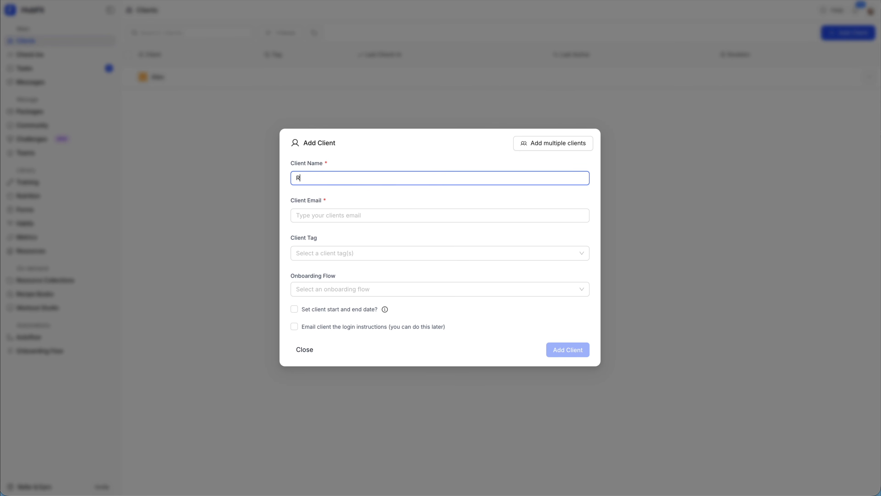
key("Tab")
left_click(384, 290)
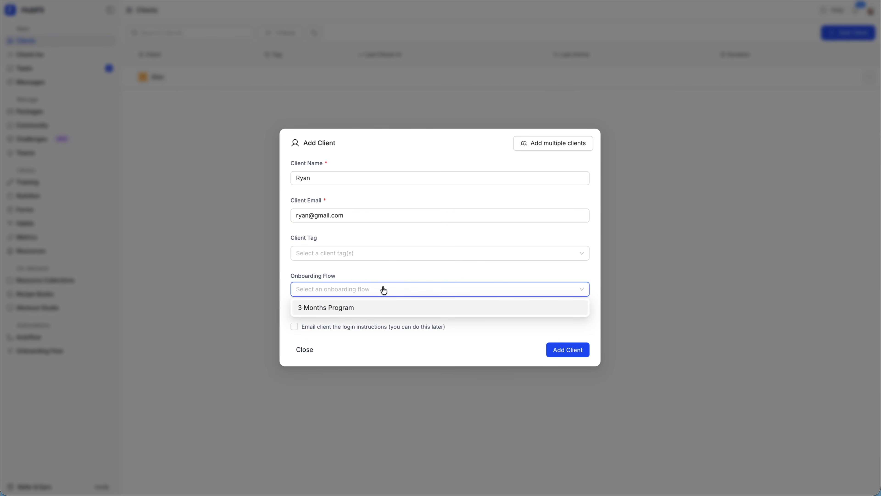
left_click(390, 311)
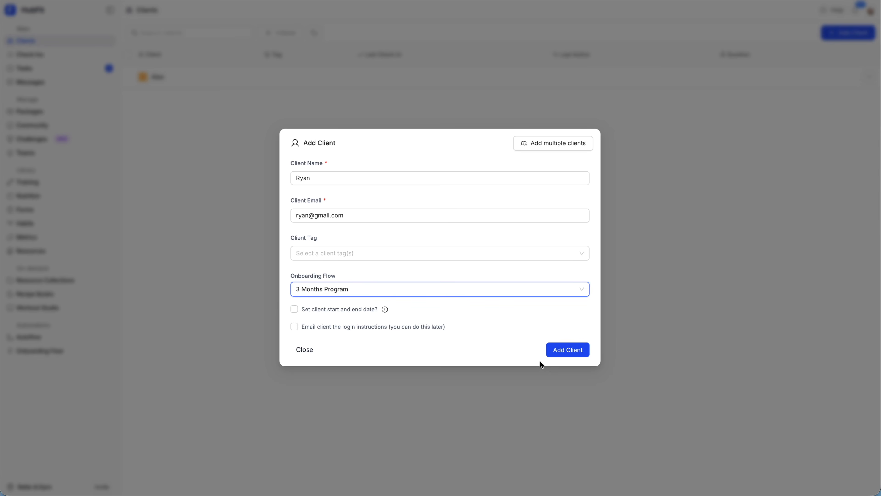
left_click(570, 352)
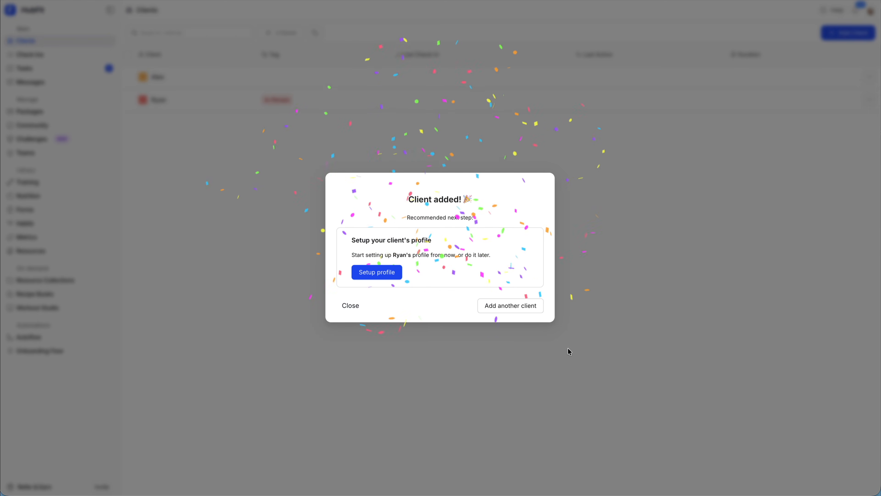
Review the new client's Check Ins, Training and Habits tabs, then go to Packages
left_click(378, 304)
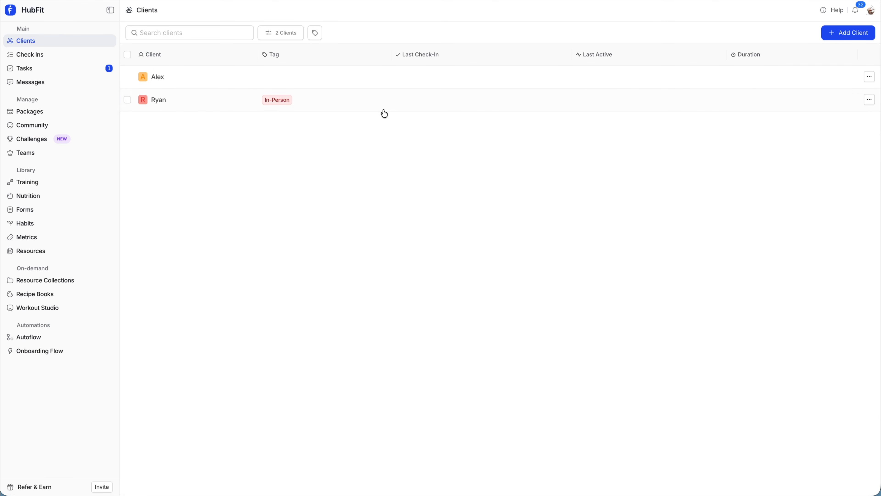
left_click(334, 106)
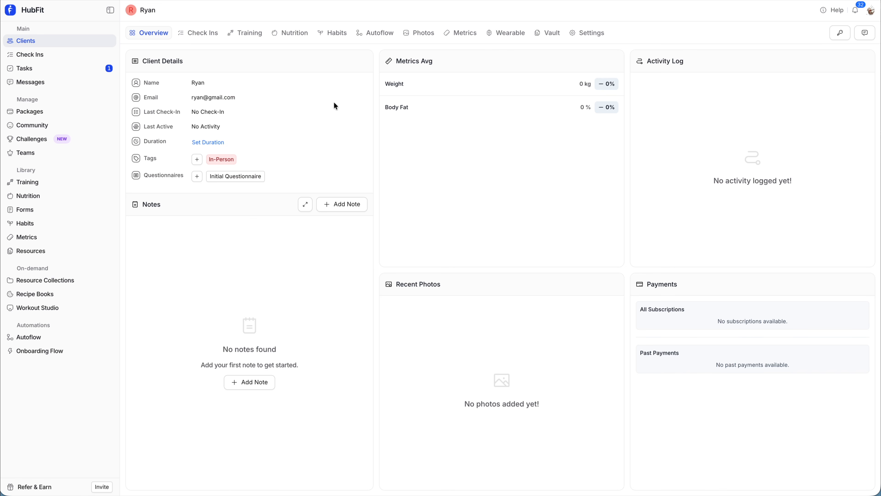
left_click(201, 40)
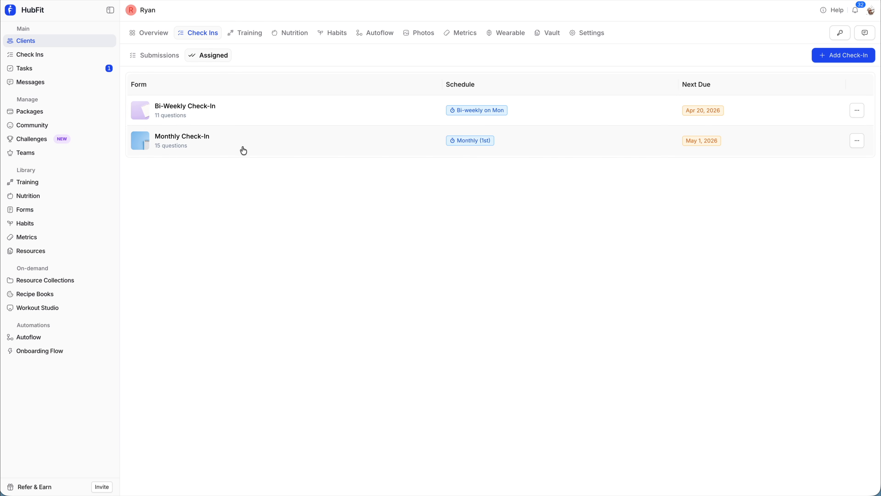
left_click(249, 33)
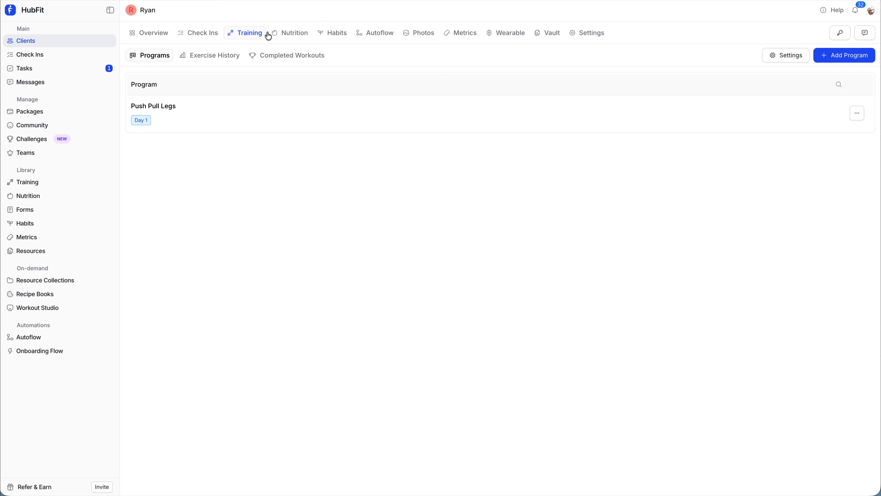
left_click(333, 35)
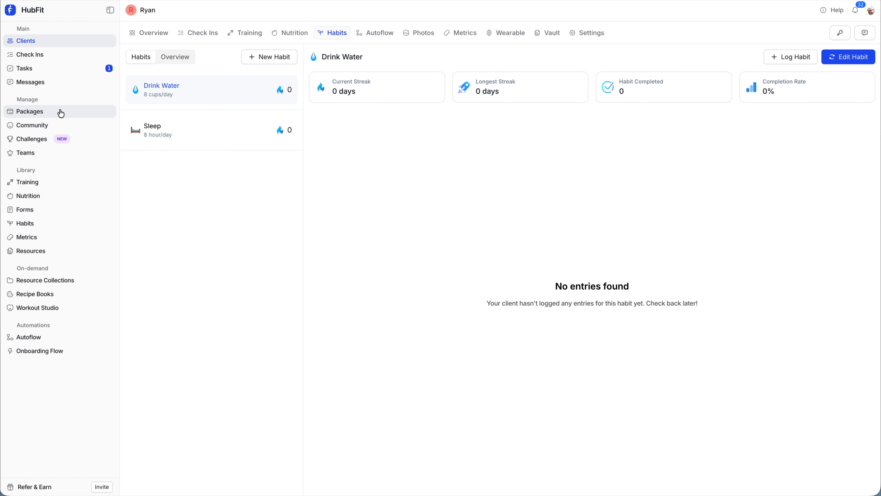
left_click(78, 116)
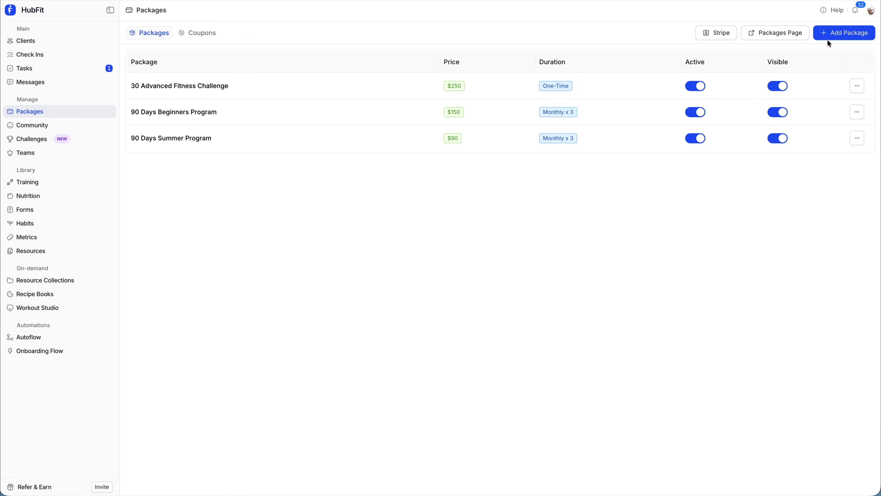
Confirm the 30 Advanced Fitness Challenge package's Automations step uses the 3 Months Program flow
left_click(599, 93)
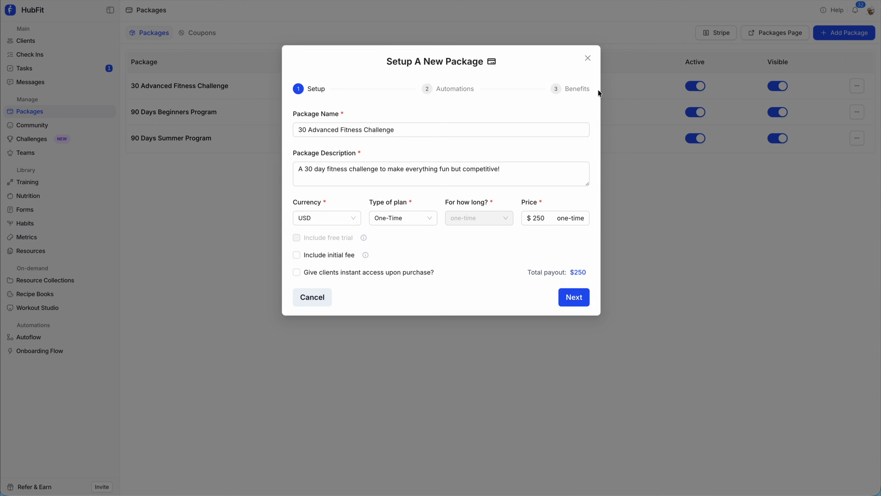
mouse_move(395, 78)
left_mouse_down()
mouse_move(458, 88)
mouse_move(487, 105)
left_mouse_up()
left_click(562, 295)
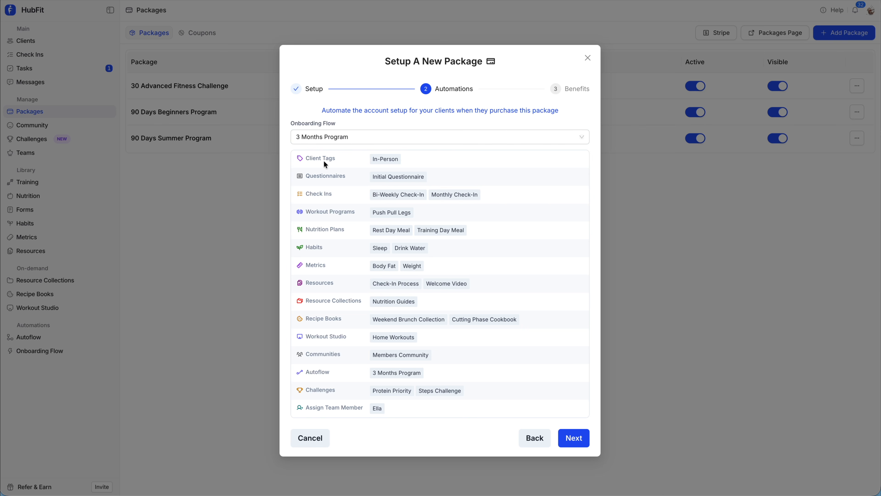
left_click_drag(351, 157, 430, 423)
left_click(427, 422)
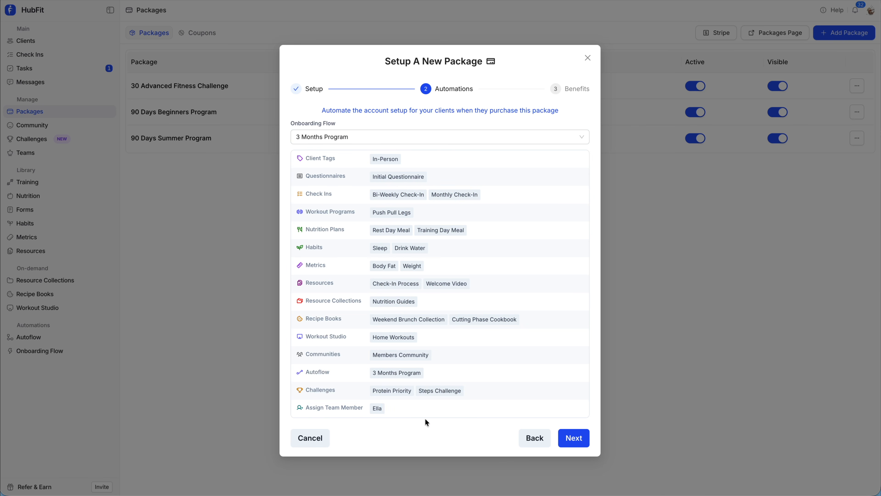